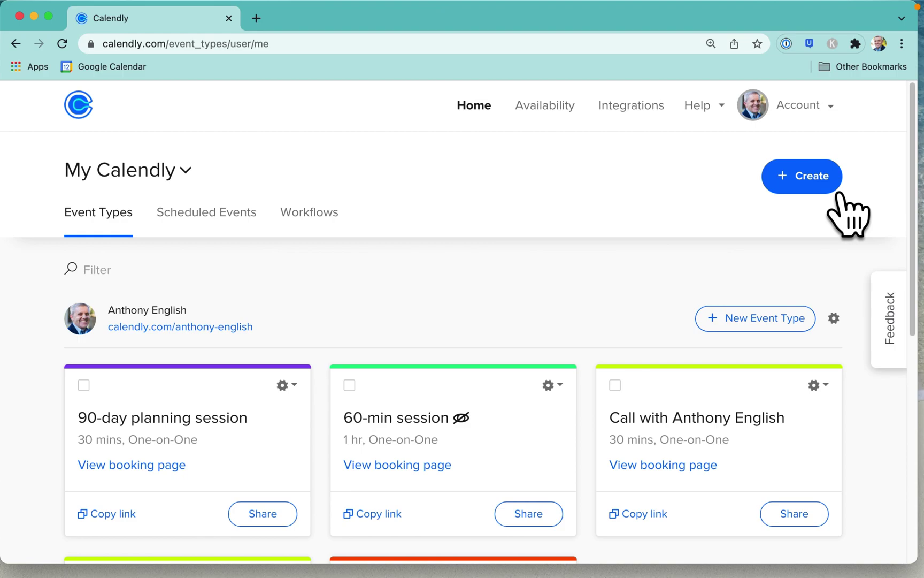
Step: Start a new one-off meeting with a 1-hour duration
{"action": "left_click", "coordinate": [838, 194]}
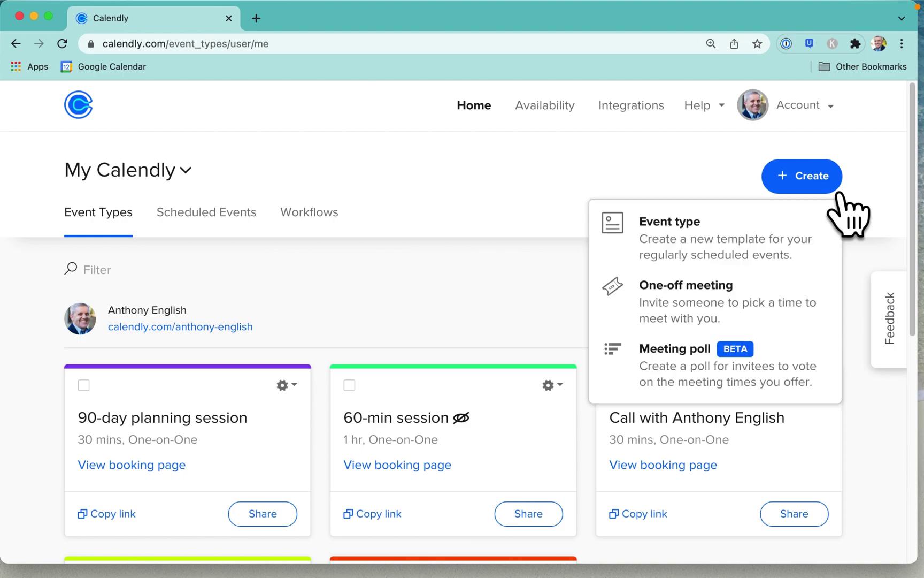
{"action": "left_click", "coordinate": [732, 306]}
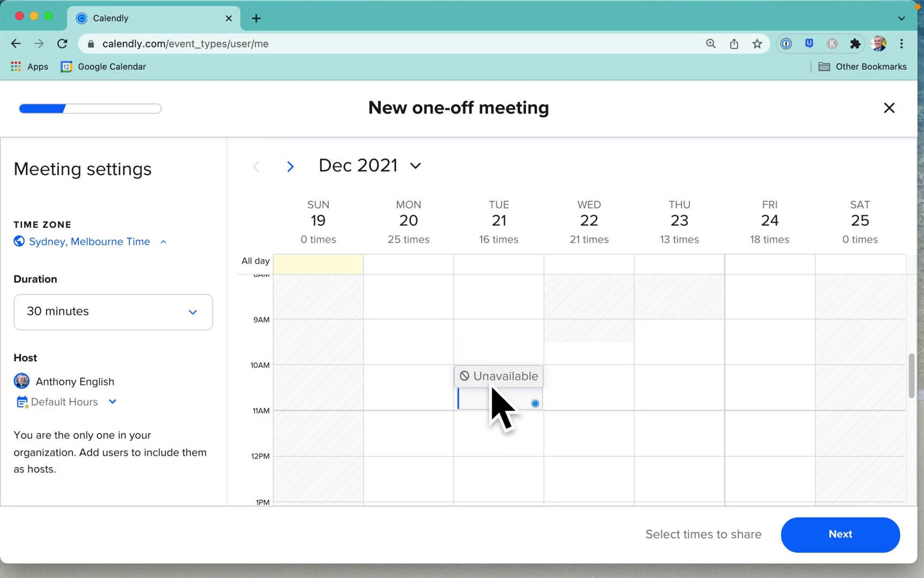
{"action": "left_click", "coordinate": [216, 327]}
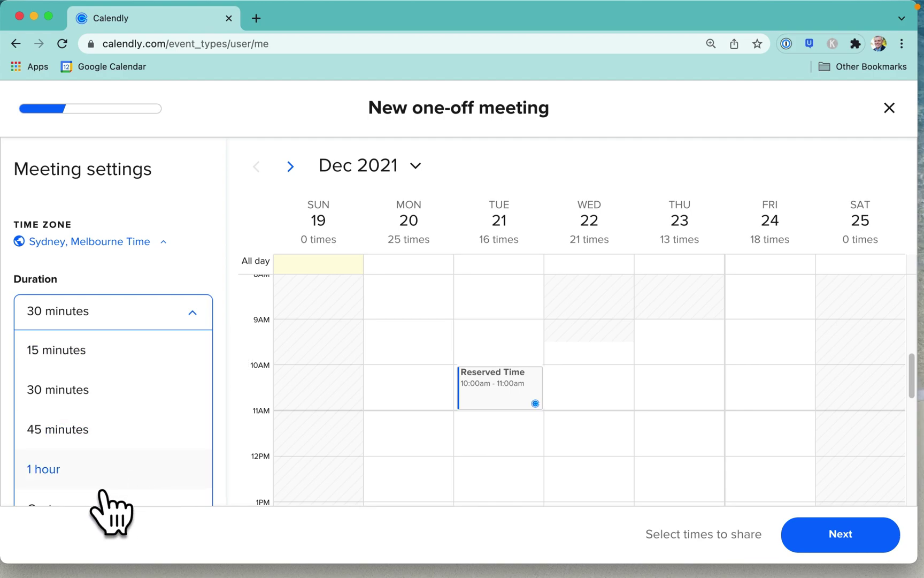
{"action": "left_click", "coordinate": [85, 515]}
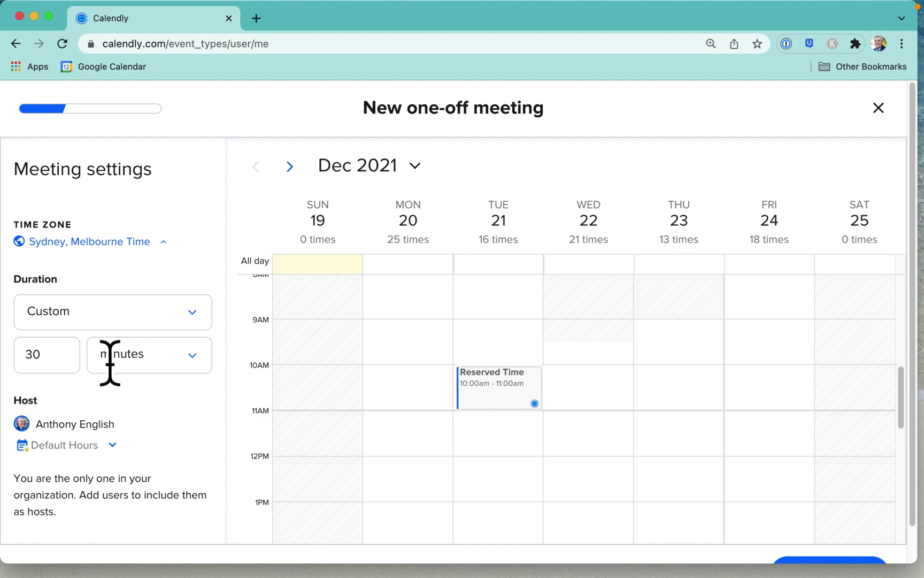
{"action": "left_click", "coordinate": [74, 369]}
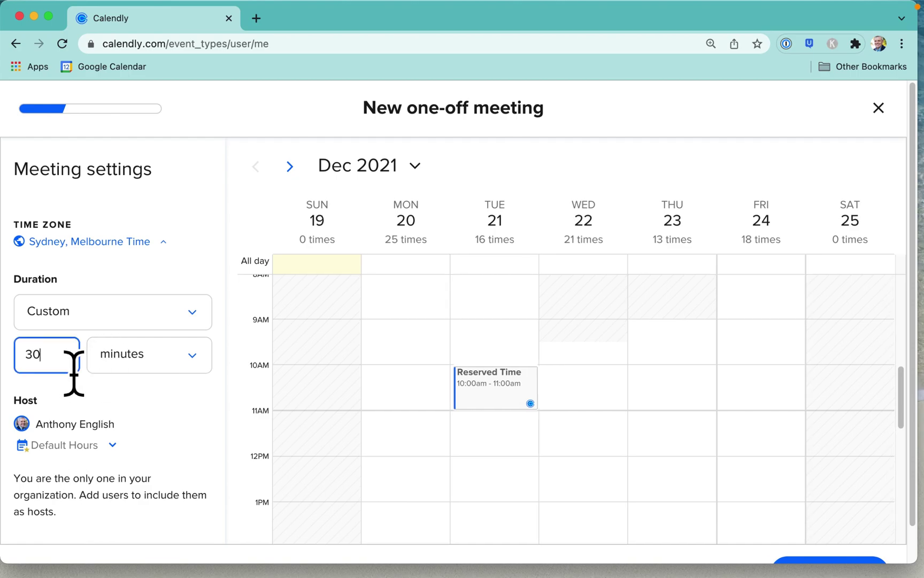
{"action": "left_click", "coordinate": [207, 322]}
{"action": "left_click", "coordinate": [81, 481]}
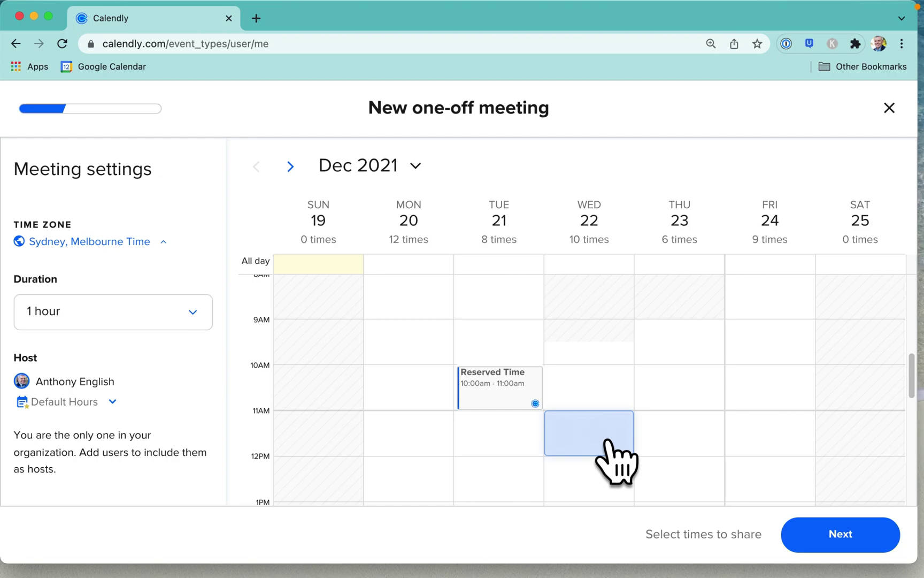
Step: Offer Wed 22 Dec 11:00am–12:00pm and Thu 23 Dec 1:00pm–2:00pm as meeting times
{"action": "left_click", "coordinate": [610, 444]}
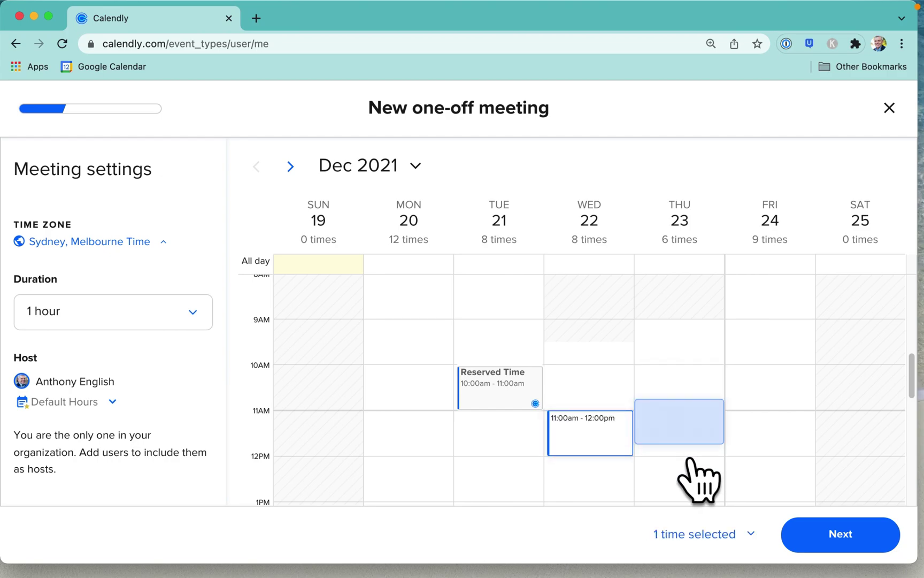
{"action": "scroll", "coordinate": [690, 489], "scroll_direction": "down", "scroll_amount": 2}
{"action": "scroll", "coordinate": [687, 505], "scroll_direction": "down", "scroll_amount": 1}
{"action": "scroll", "coordinate": [687, 506], "scroll_direction": "up", "scroll_amount": 2}
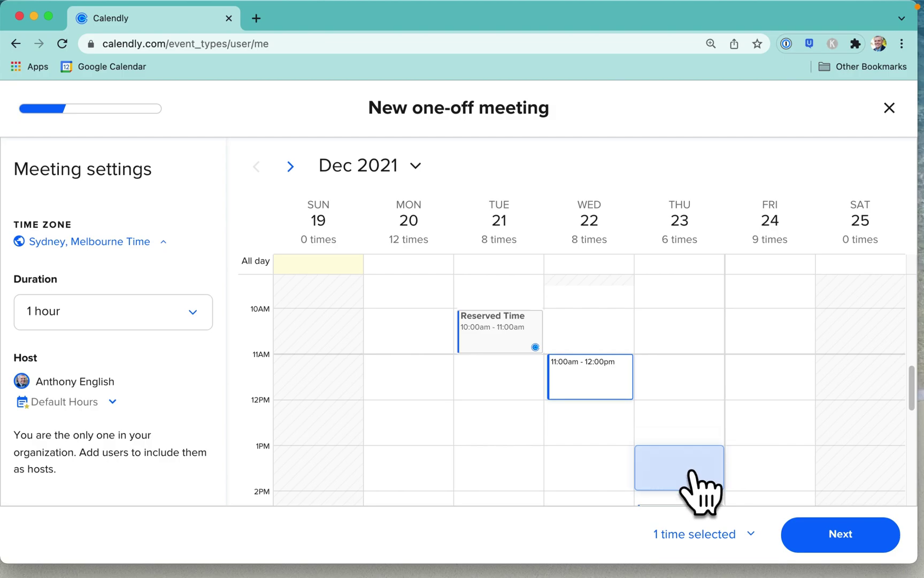
{"action": "left_click", "coordinate": [695, 481]}
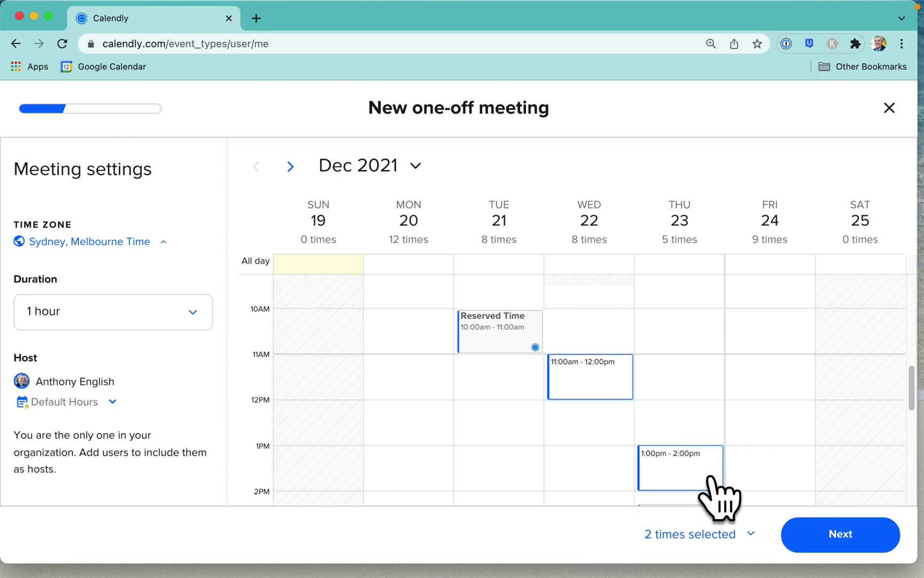
Step: On the details step, rename the meeting 'YouTube Channel Review' and show the Location options
{"action": "left_click", "coordinate": [862, 545]}
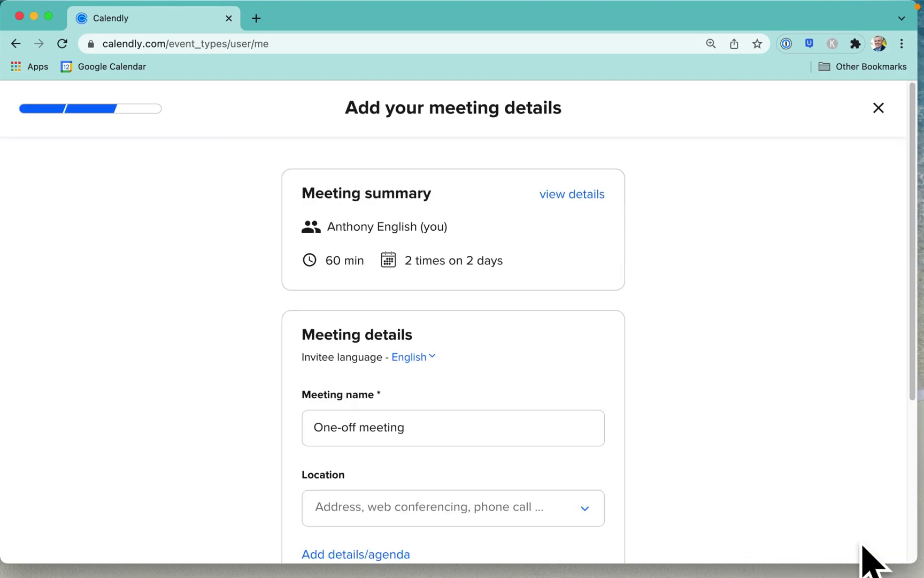
{"action": "triple_click", "coordinate": [432, 444]}
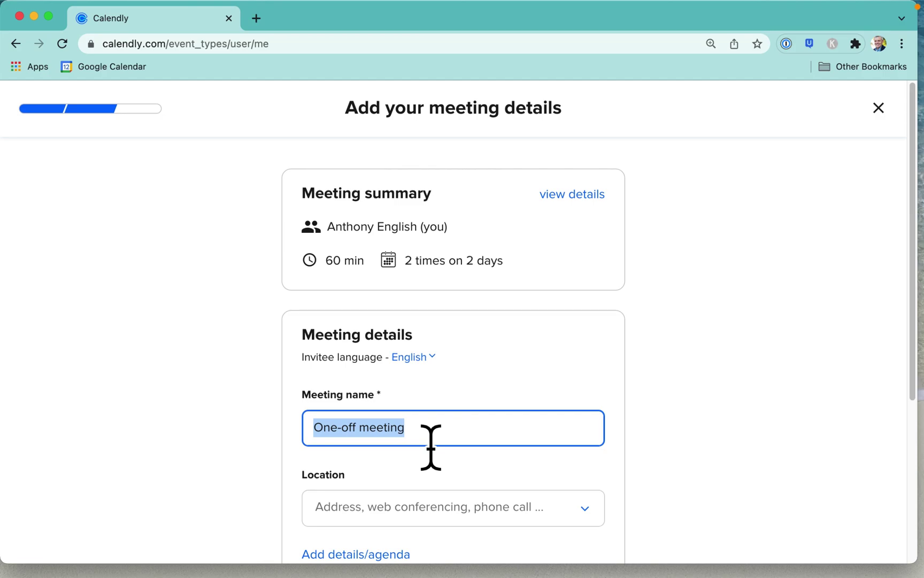
{"action": "type", "text": "YouTube Channel Review"}
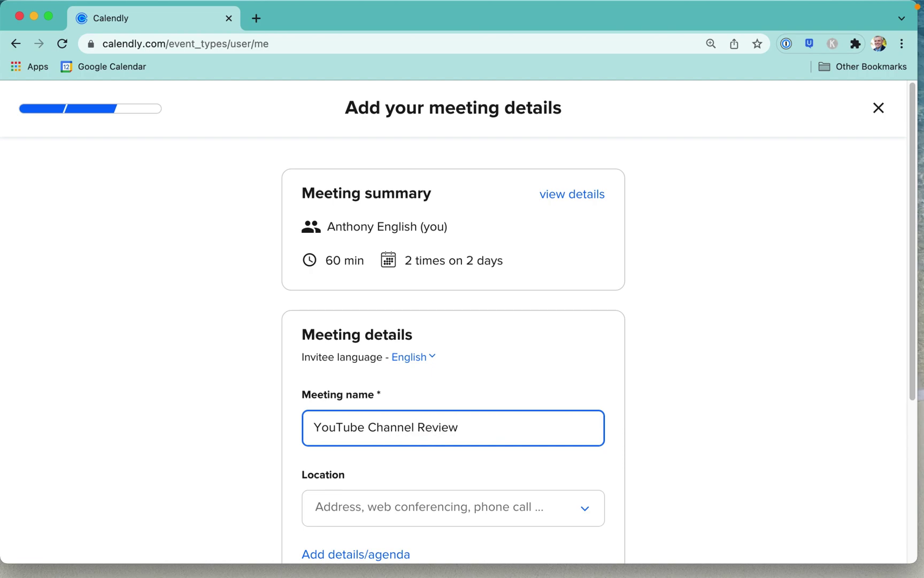
{"action": "scroll", "coordinate": [580, 385], "scroll_direction": "down", "scroll_amount": 3}
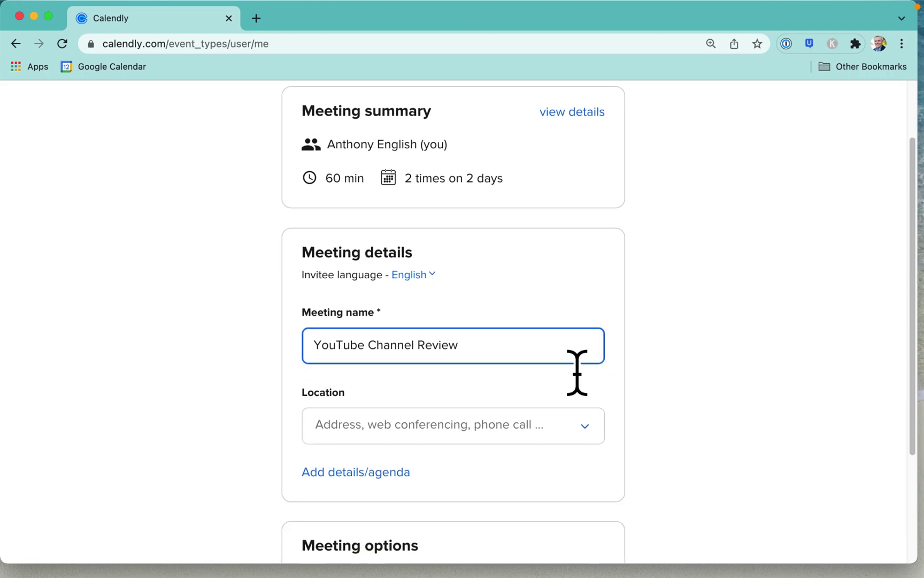
{"action": "scroll", "coordinate": [577, 372], "scroll_direction": "down", "scroll_amount": 3}
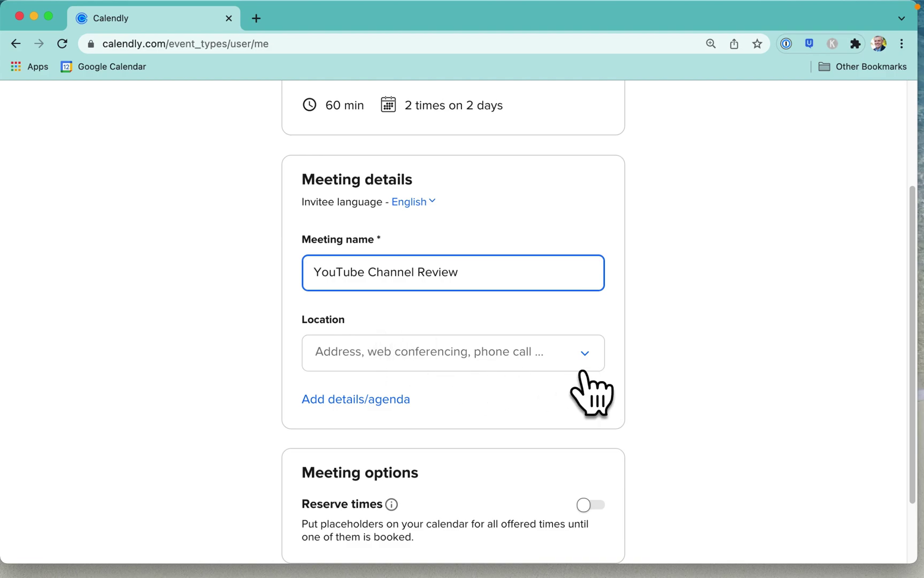
{"action": "left_click", "coordinate": [615, 367]}
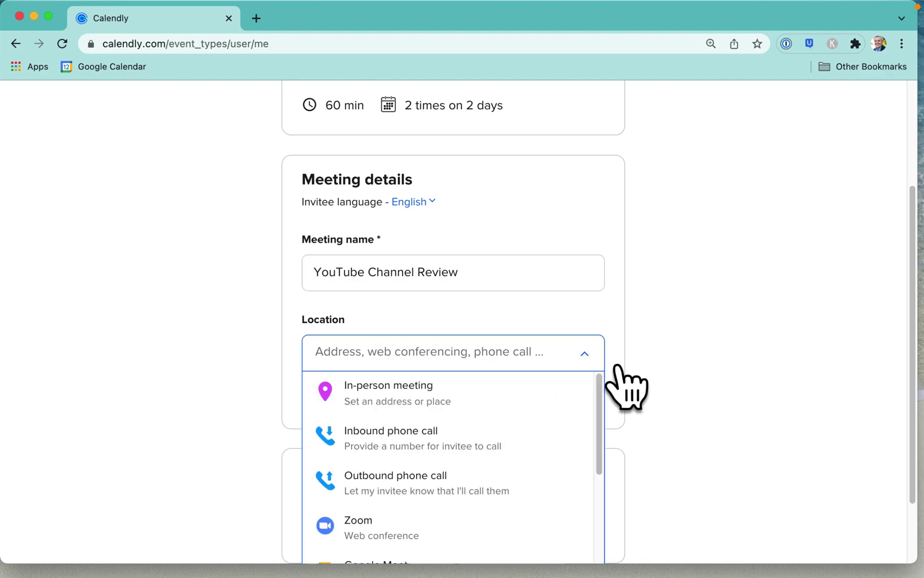
{"action": "scroll", "coordinate": [516, 481], "scroll_direction": "down", "scroll_amount": 3}
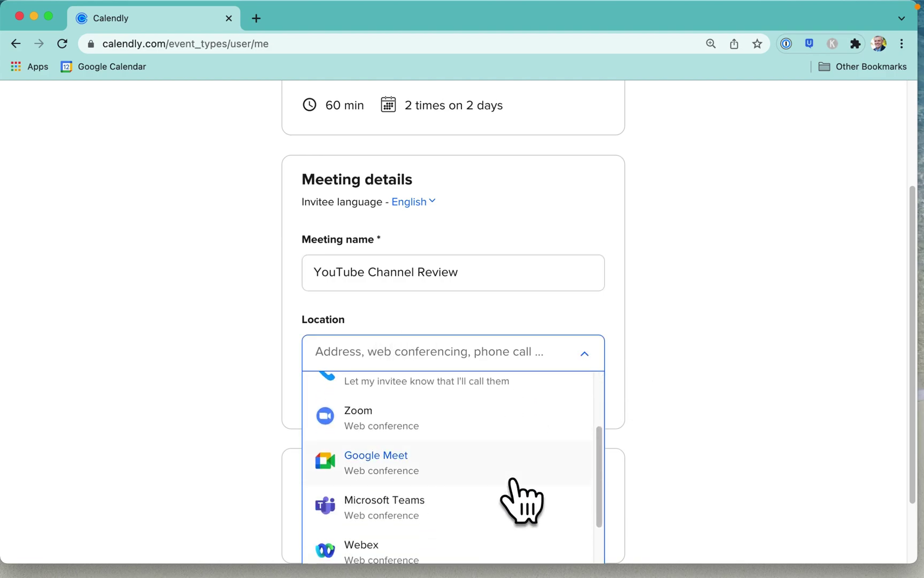
{"action": "scroll", "coordinate": [512, 480], "scroll_direction": "down", "scroll_amount": 1}
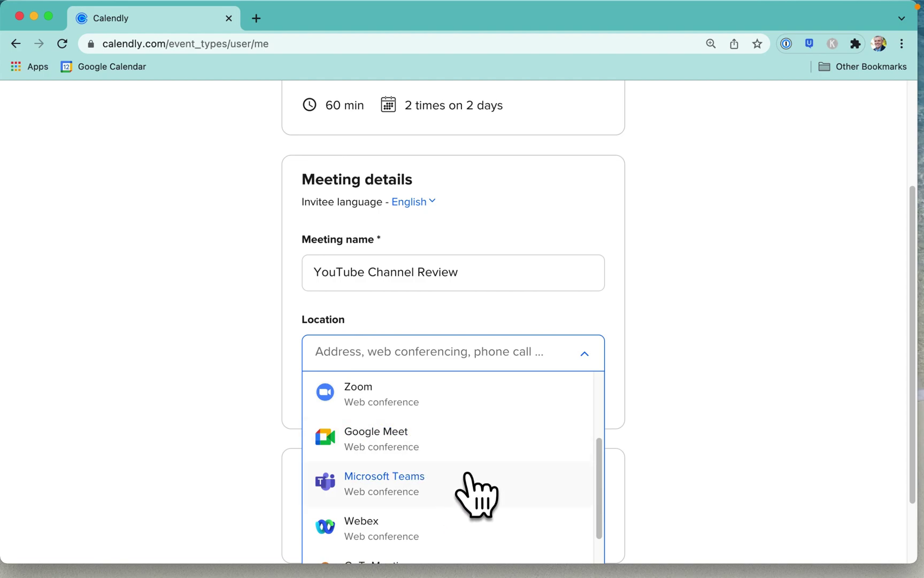
Step: Set the location to Zoom and add an empty details/agenda section
{"action": "left_click", "coordinate": [408, 410]}
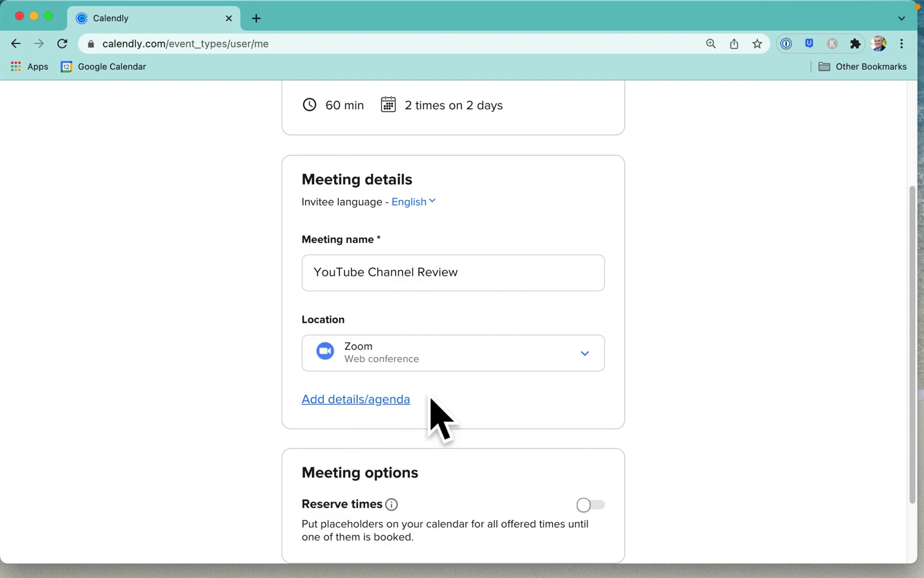
{"action": "scroll", "coordinate": [621, 423], "scroll_direction": "down", "scroll_amount": 2}
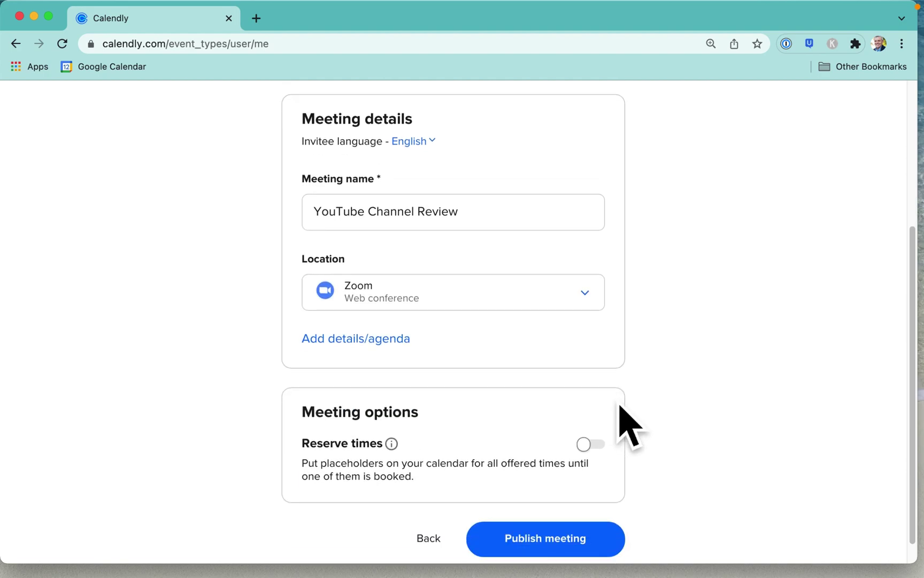
{"action": "left_click", "coordinate": [397, 361]}
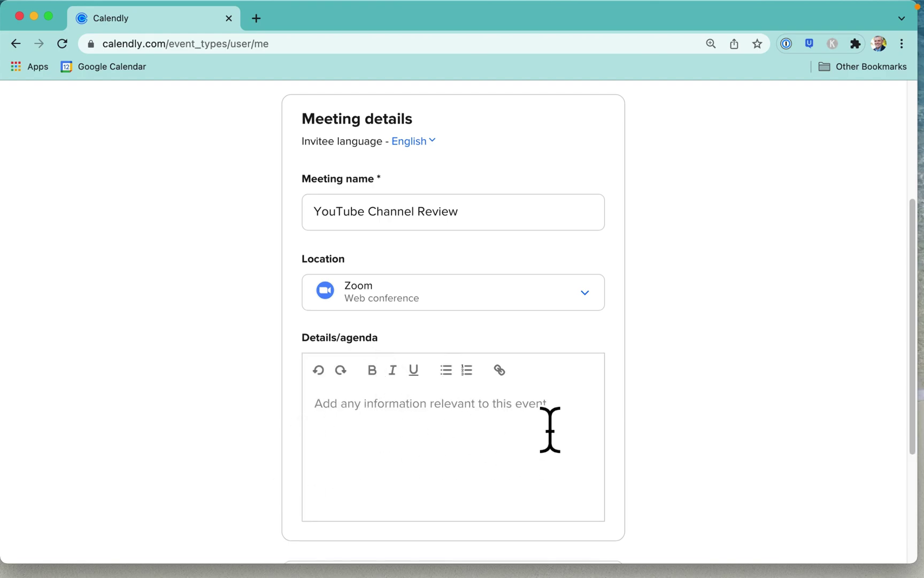
{"action": "scroll", "coordinate": [550, 430], "scroll_direction": "down", "scroll_amount": 2}
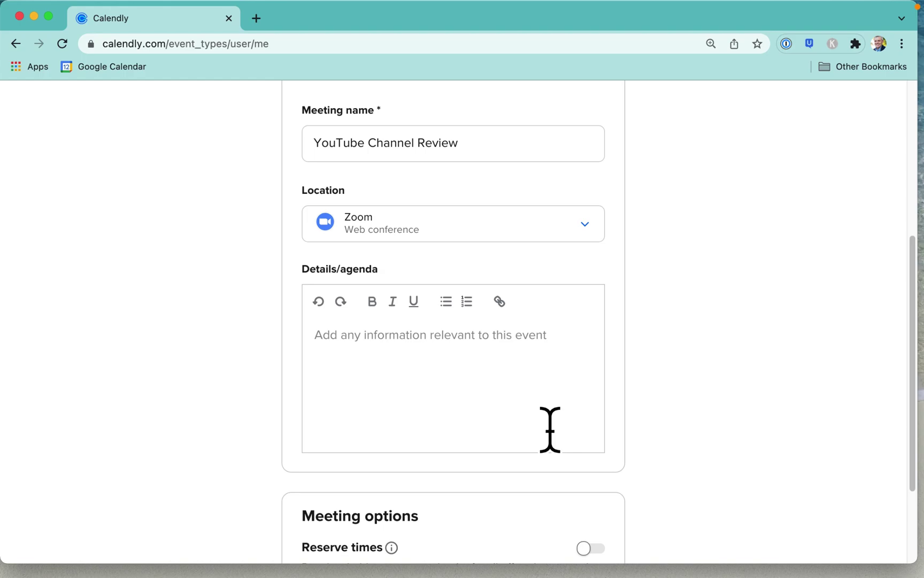
{"action": "scroll", "coordinate": [549, 430], "scroll_direction": "down", "scroll_amount": 5}
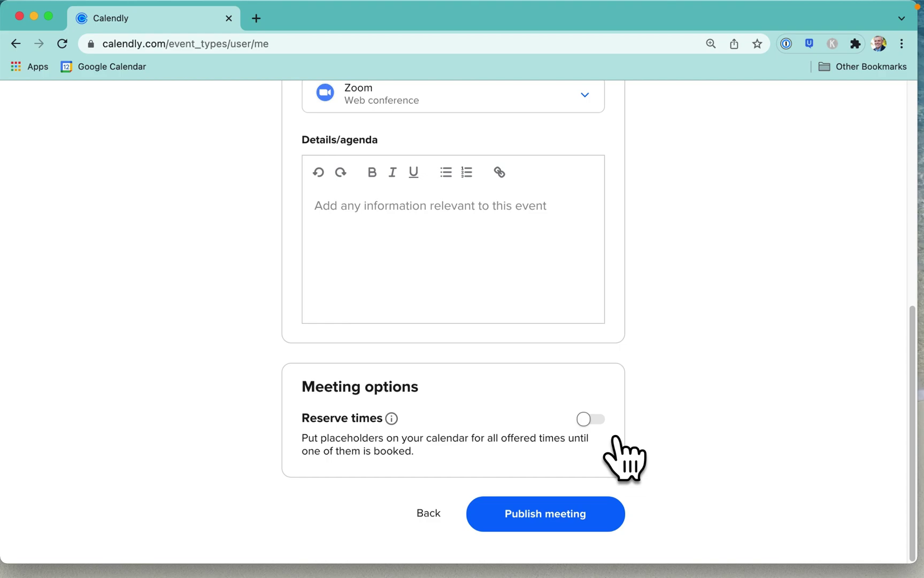
Step: Turn on Reserve times, publish the meeting, and copy its youtube-channel-review link
{"action": "left_click", "coordinate": [615, 436]}
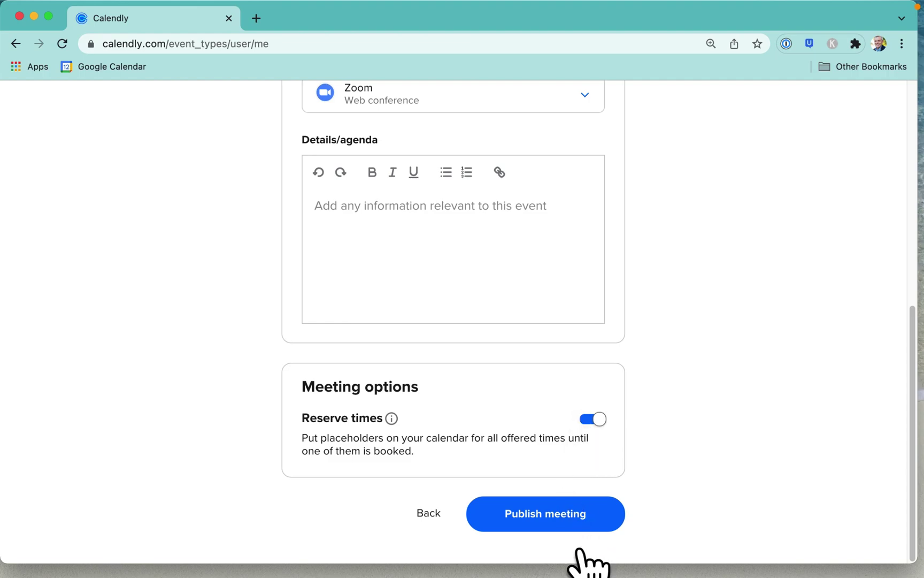
{"action": "left_click", "coordinate": [572, 524]}
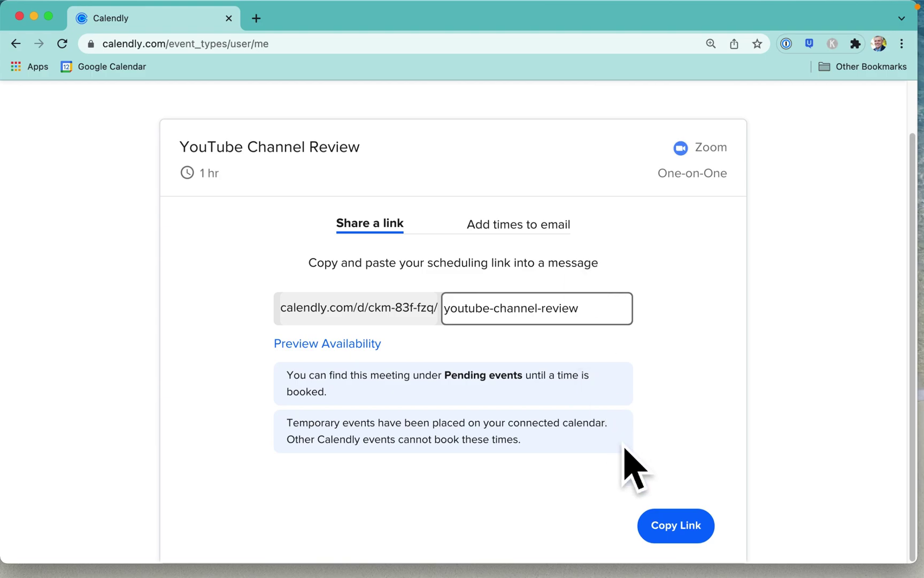
{"action": "left_click", "coordinate": [711, 541]}
{"action": "scroll", "coordinate": [825, 181], "scroll_direction": "up", "scroll_amount": 2}
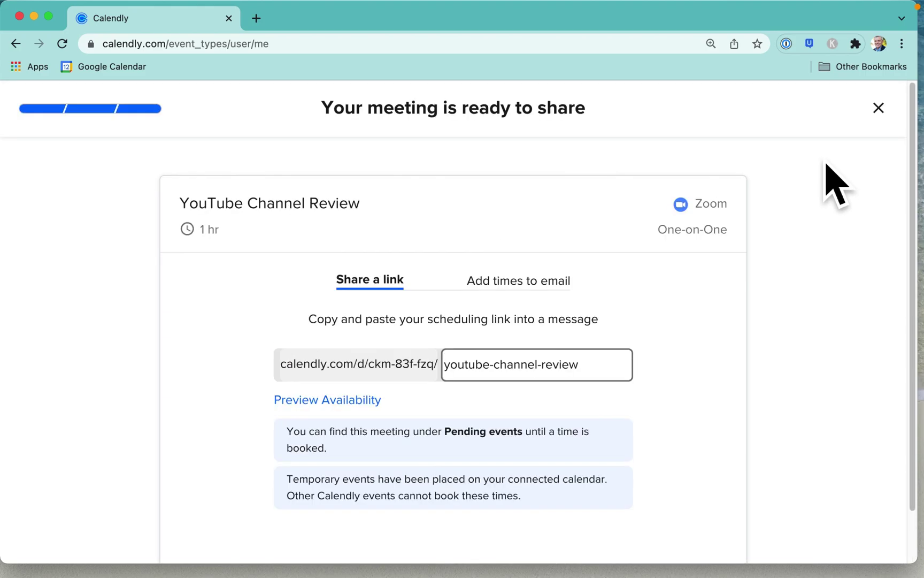
Step: Check the pending YouTube Channel Review holds Dec 22 and Dec 23, then return to Event Types
{"action": "left_click", "coordinate": [897, 118]}
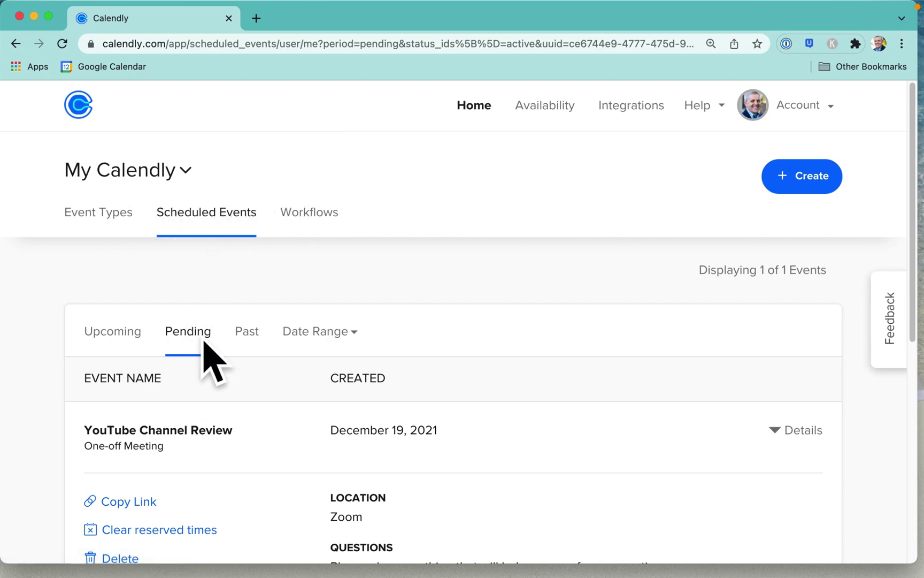
{"action": "scroll", "coordinate": [302, 481], "scroll_direction": "down", "scroll_amount": 5}
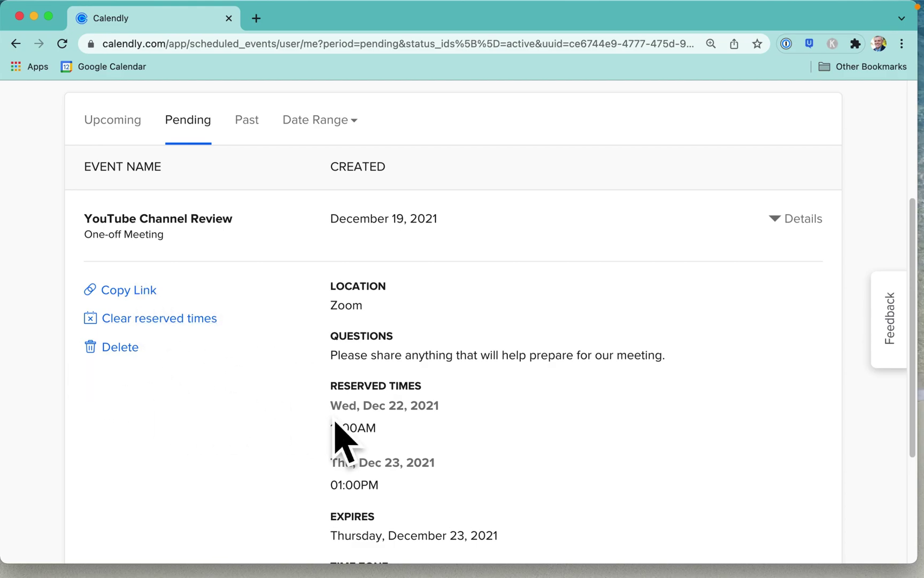
{"action": "scroll", "coordinate": [335, 422], "scroll_direction": "down", "scroll_amount": 1}
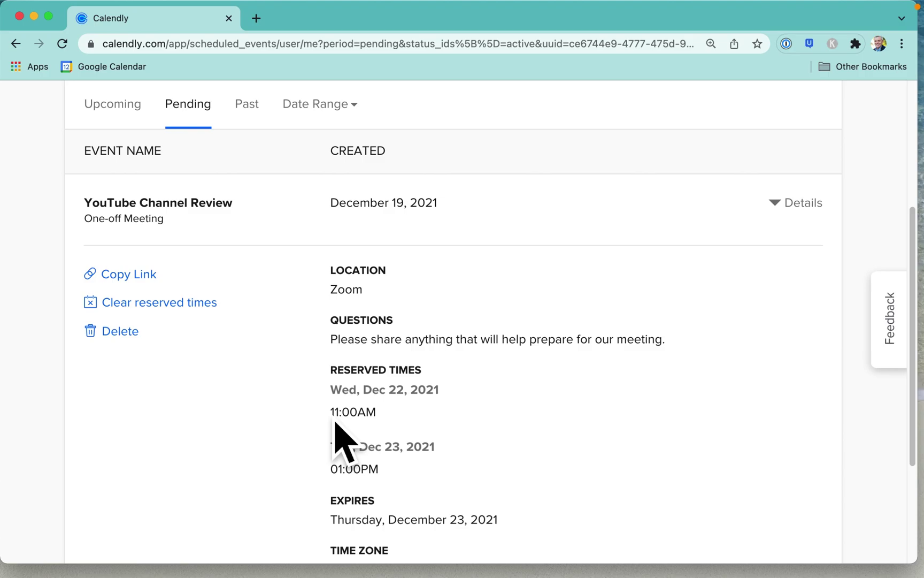
{"action": "scroll", "coordinate": [335, 422], "scroll_direction": "up", "scroll_amount": 10}
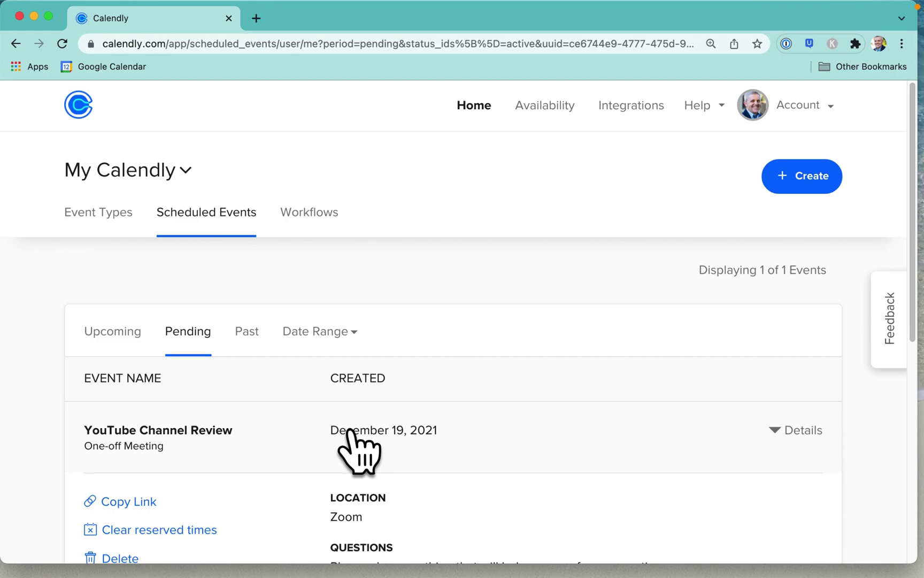
{"action": "left_click", "coordinate": [474, 105]}
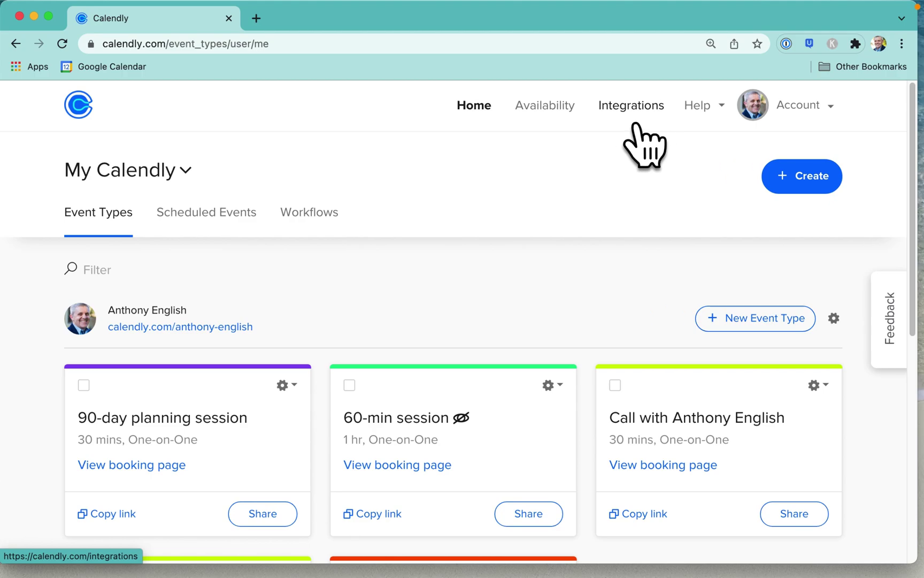
Step: Browse the Integrations page through Zoom, Microsoft Teams, Google Meet, GoToMeeting and Slack
{"action": "left_click", "coordinate": [653, 121]}
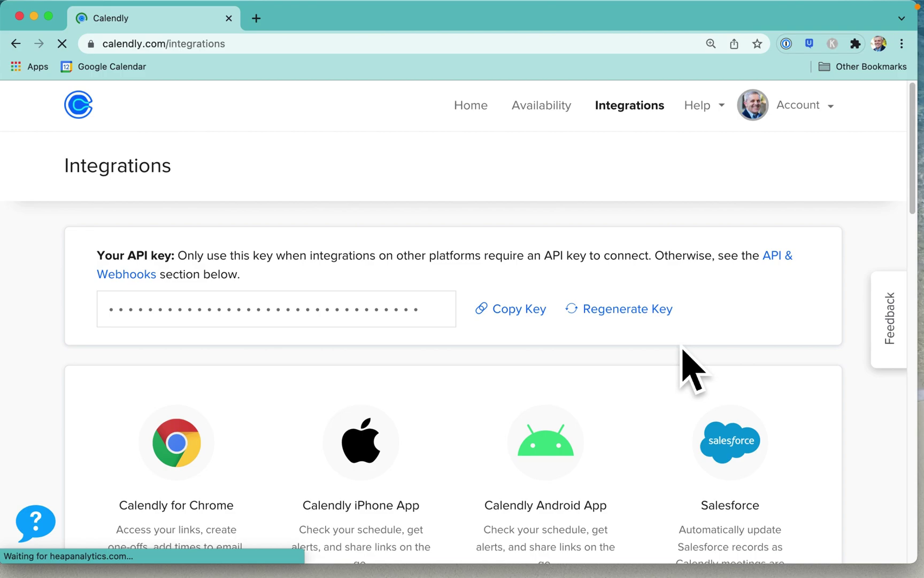
{"action": "scroll", "coordinate": [690, 369], "scroll_direction": "down", "scroll_amount": 6}
{"action": "scroll", "coordinate": [684, 353], "scroll_direction": "down", "scroll_amount": 2}
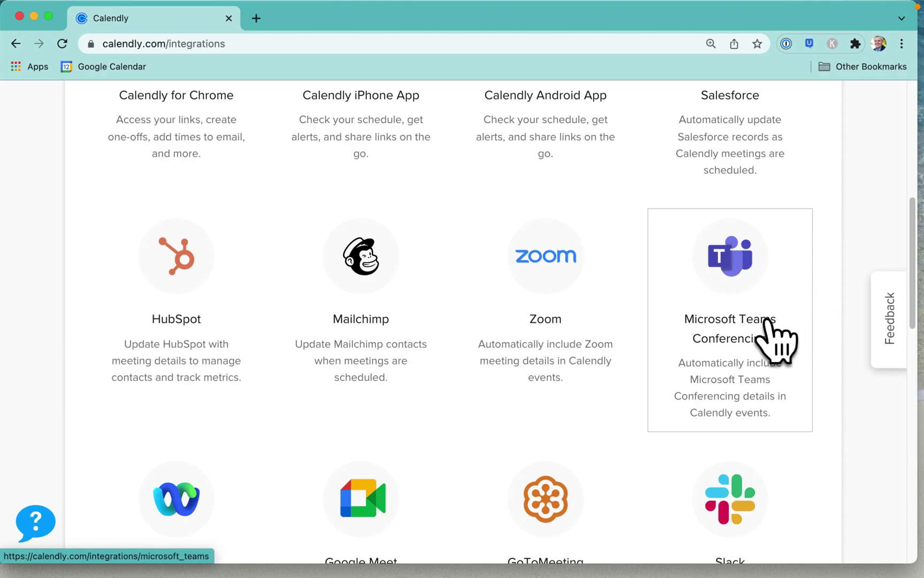
{"action": "scroll", "coordinate": [769, 320], "scroll_direction": "down", "scroll_amount": 2}
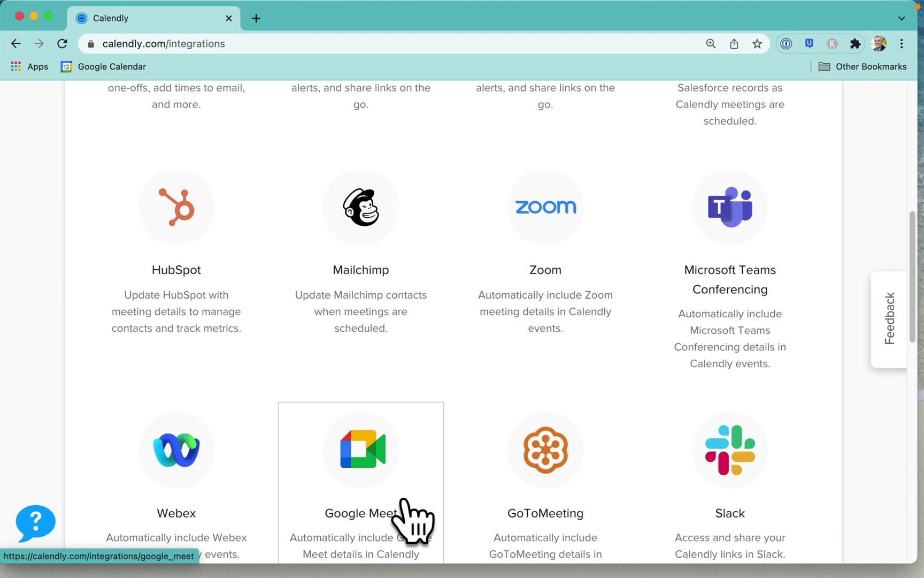
{"action": "scroll", "coordinate": [411, 521], "scroll_direction": "down", "scroll_amount": 3}
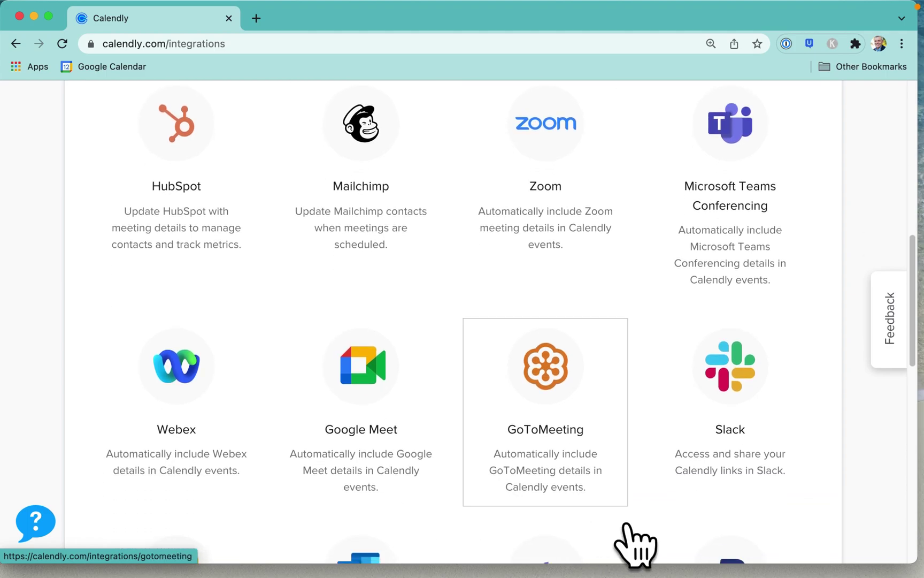